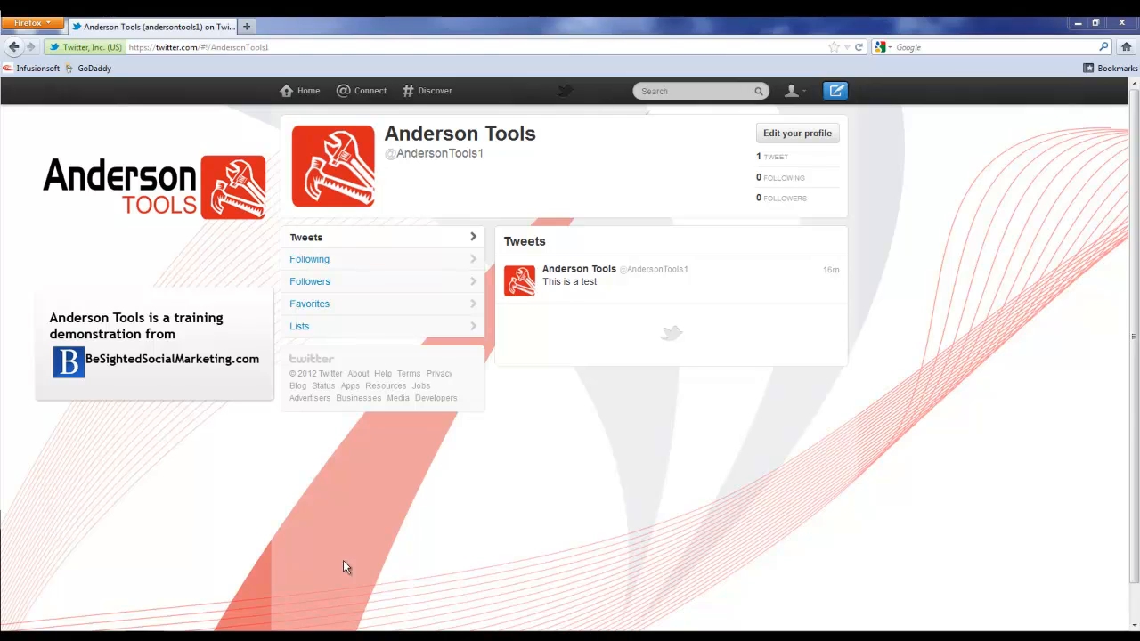
Create a public list named "Hardware Stores" with the description "This is a list of hardware stores on Twitter.".
left_click(451, 332)
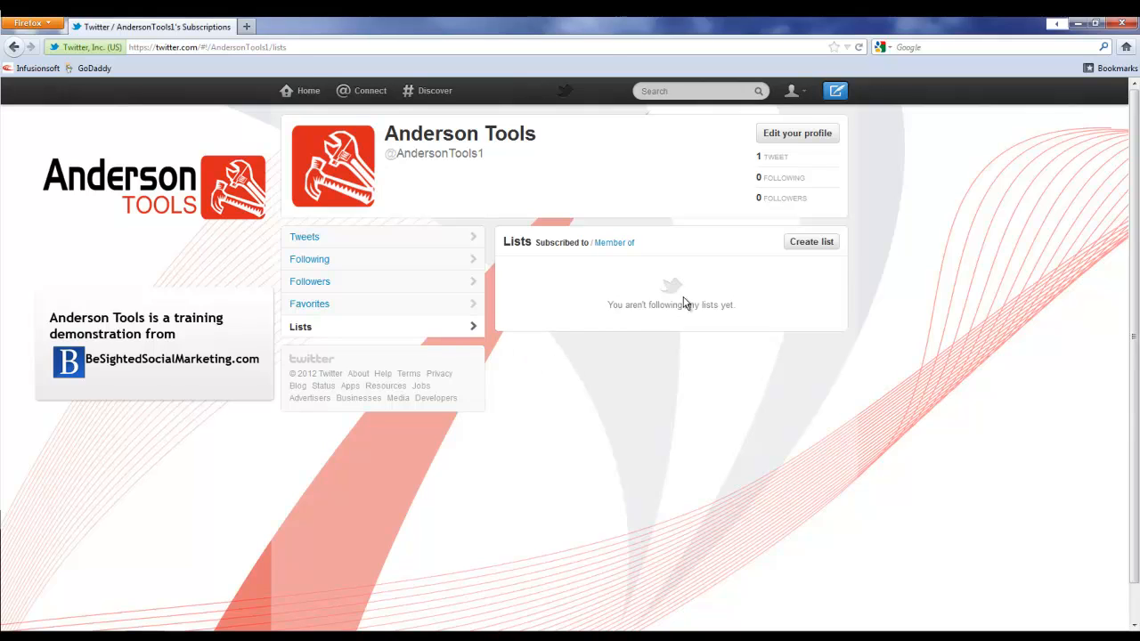
left_click(810, 242)
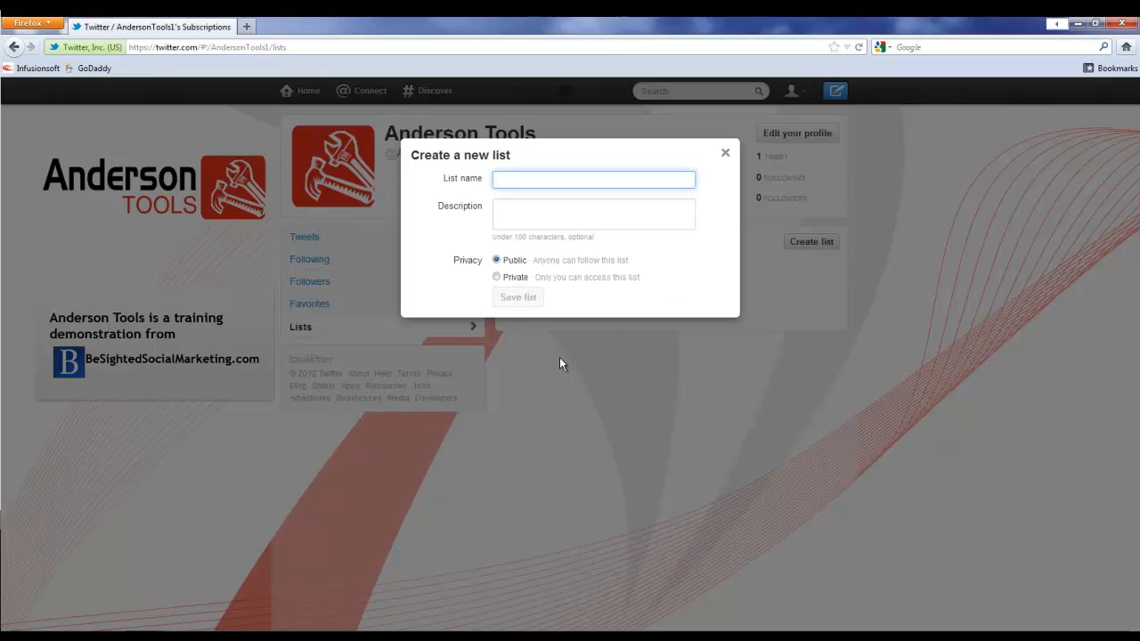
type("Hardw")
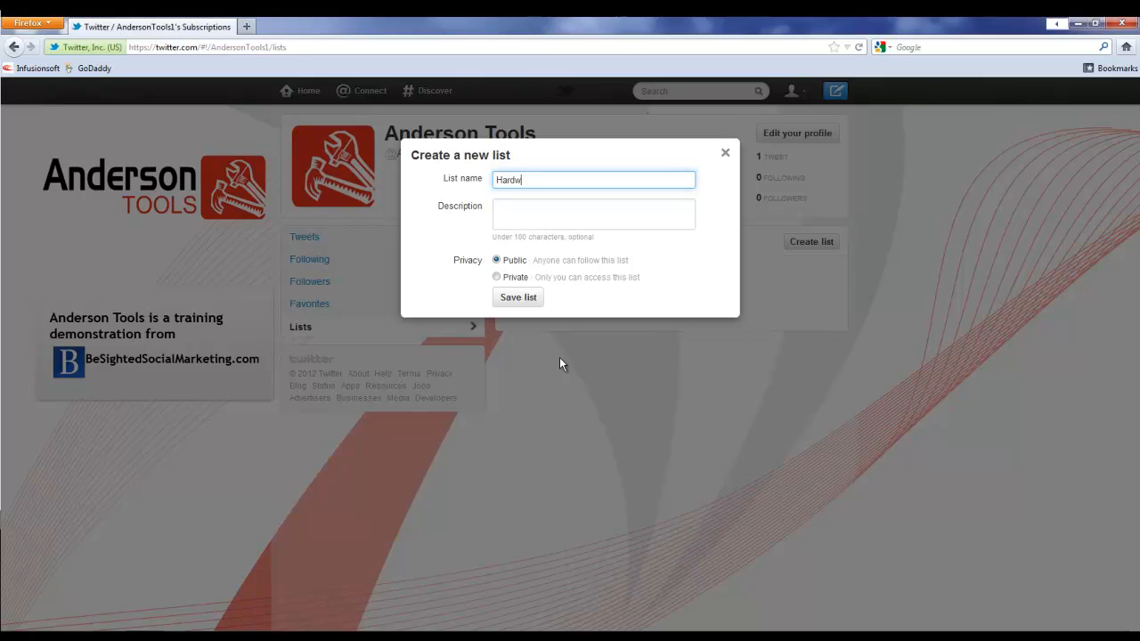
type("are Stores")
key("Tab")
type("This is a list ")
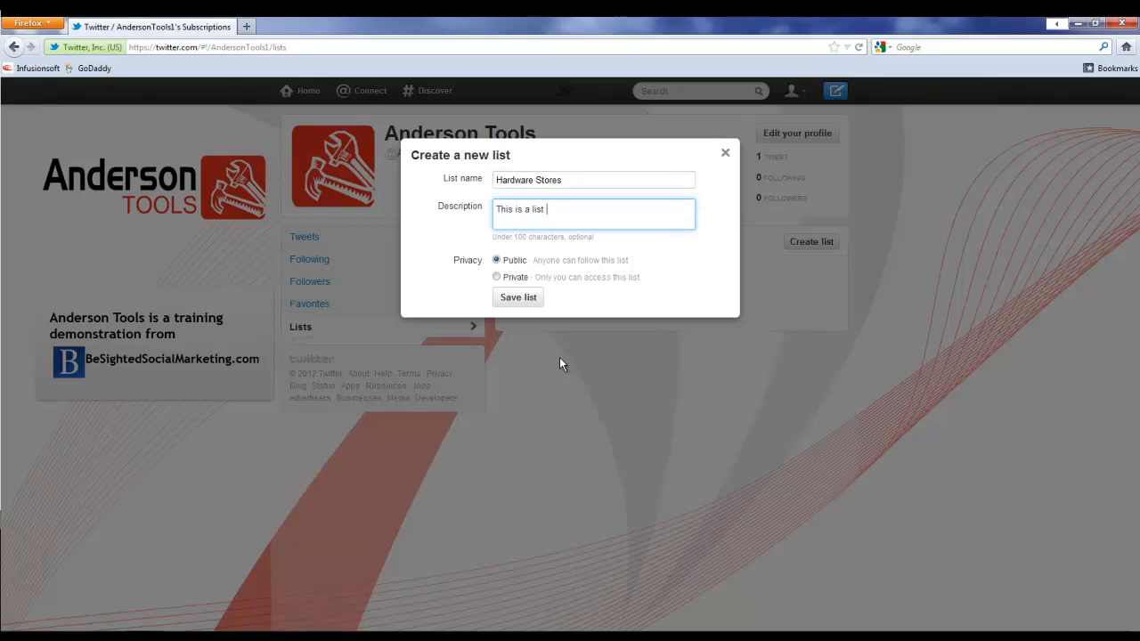
type("of hardware stores on Twitter.")
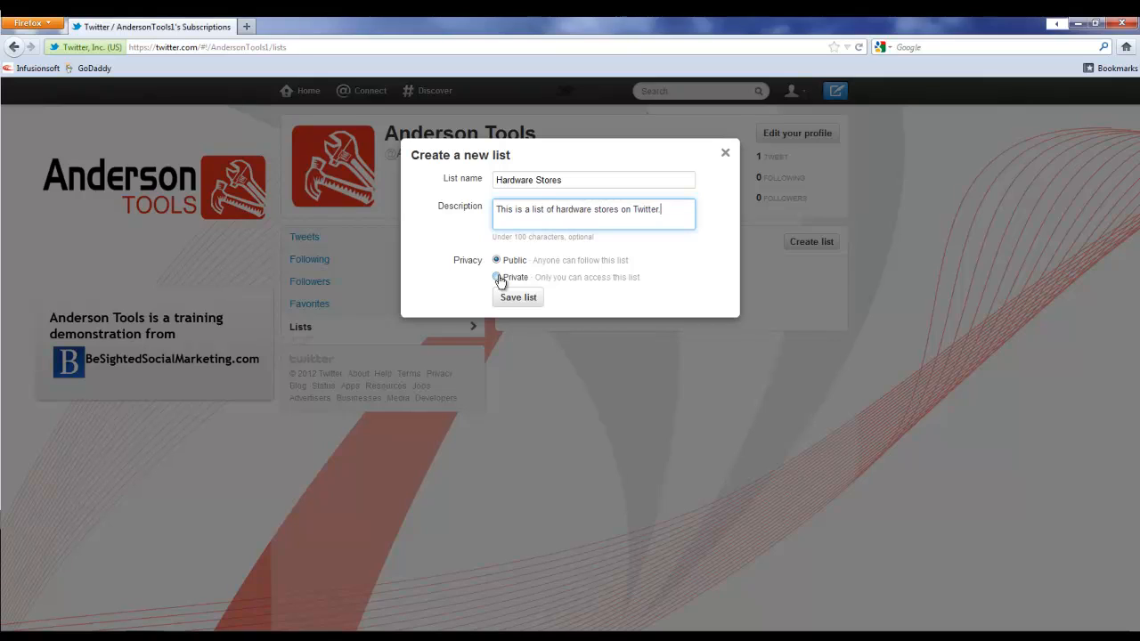
left_click(532, 310)
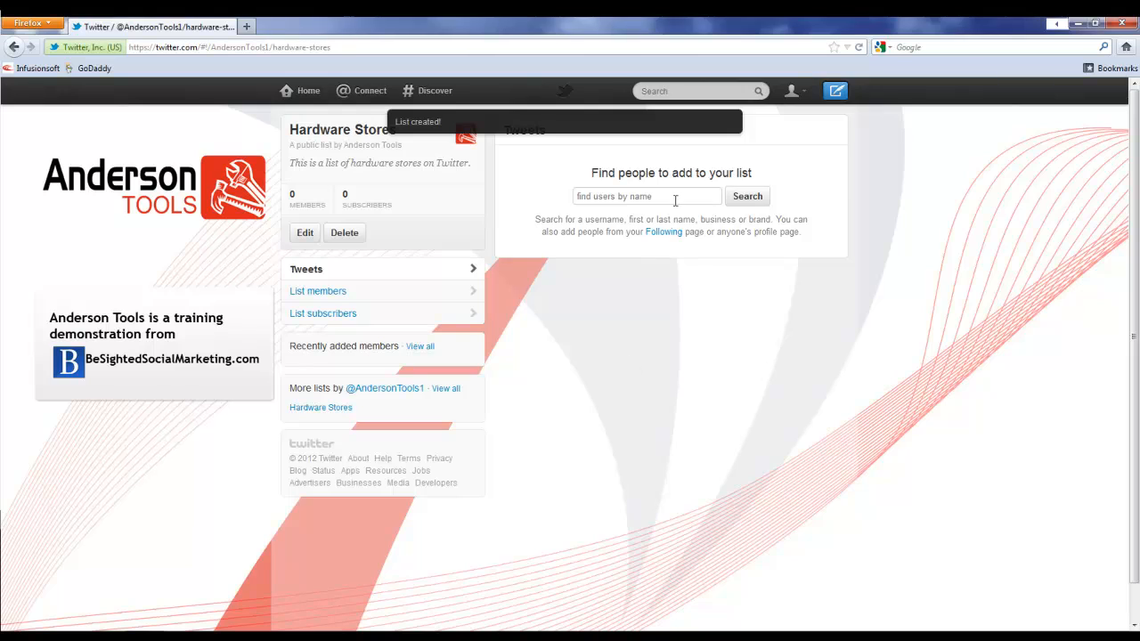
left_click(675, 197)
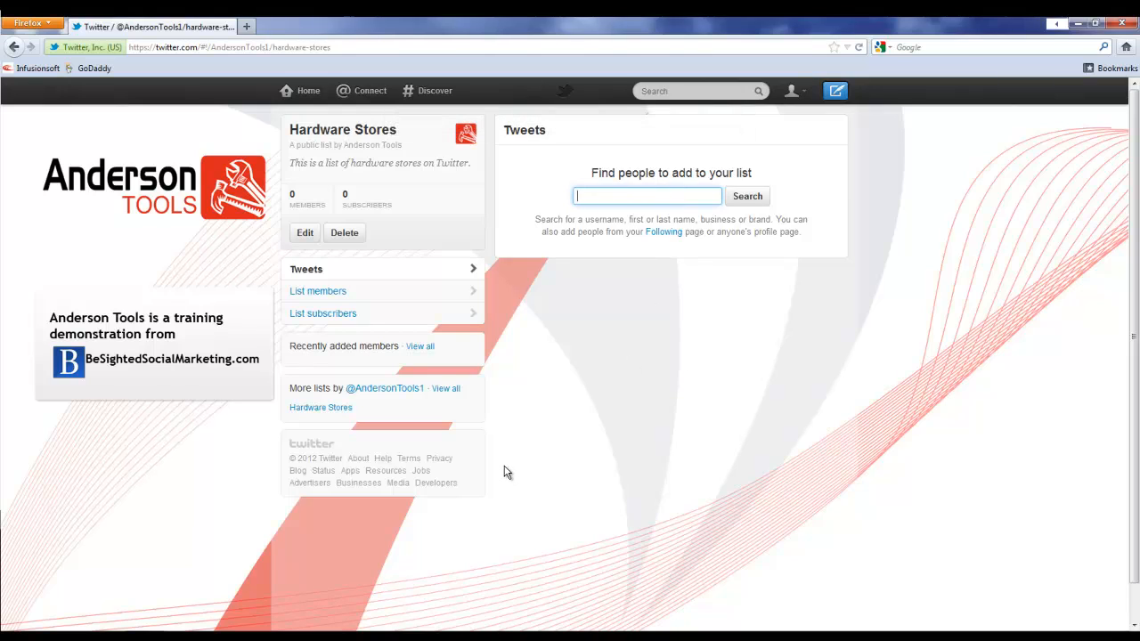
type("Hope Depot")
key("Return")
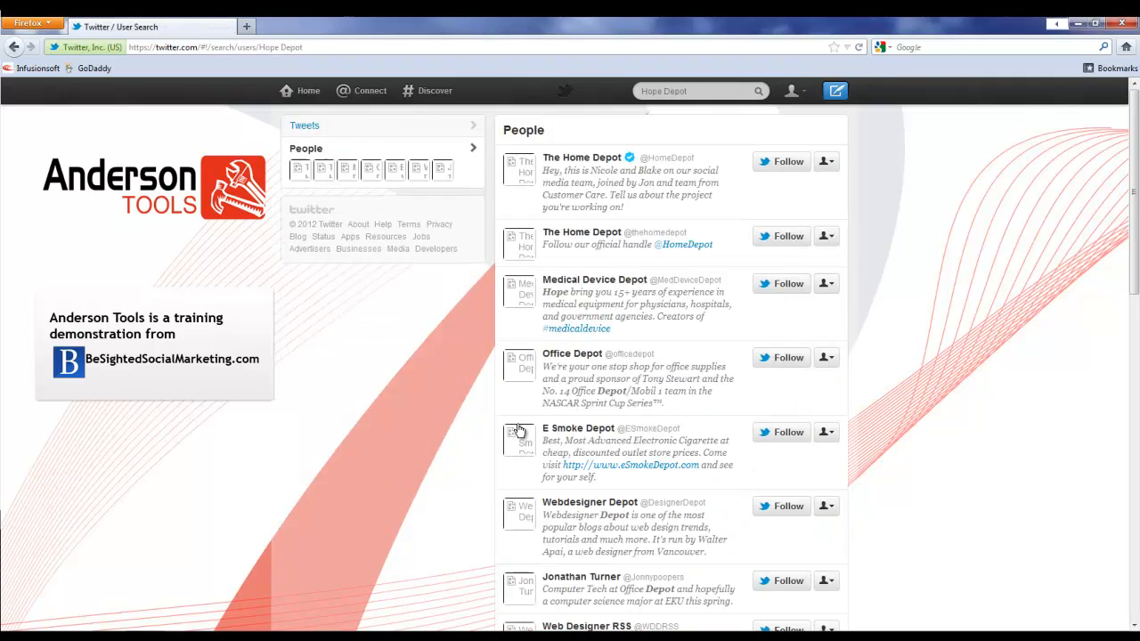
left_click(796, 167)
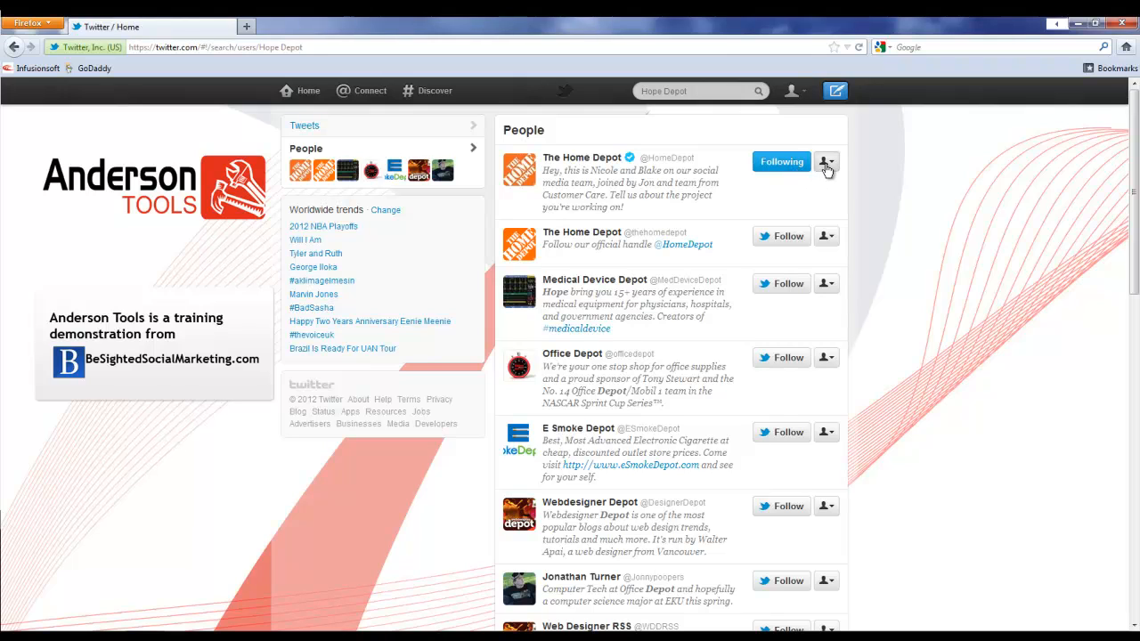
left_click(826, 166)
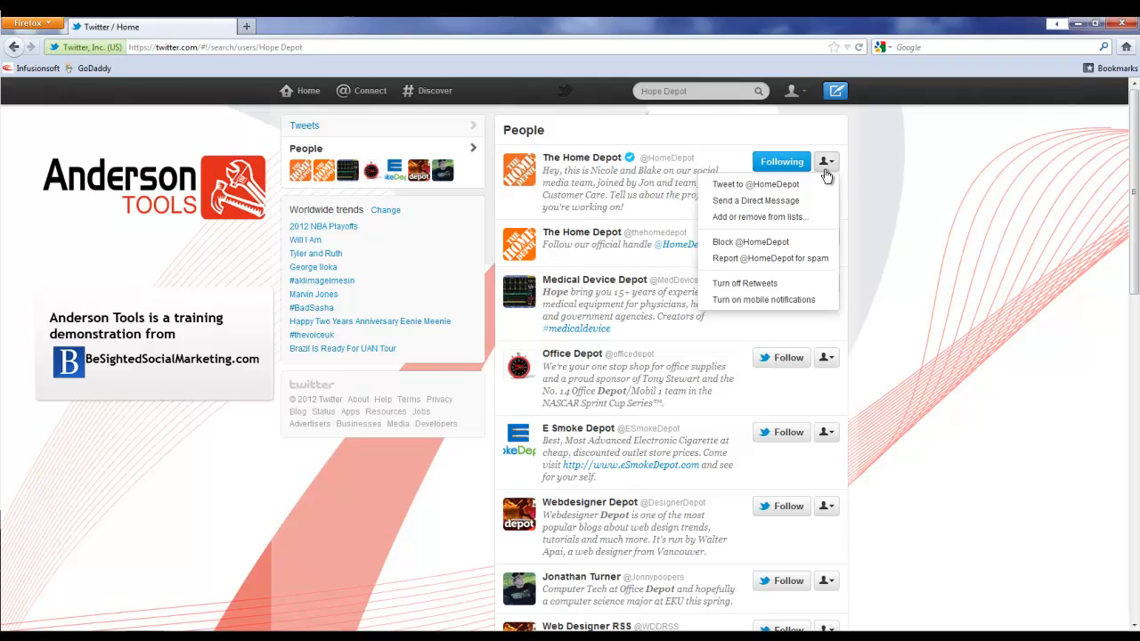
left_click(787, 219)
left_click(470, 197)
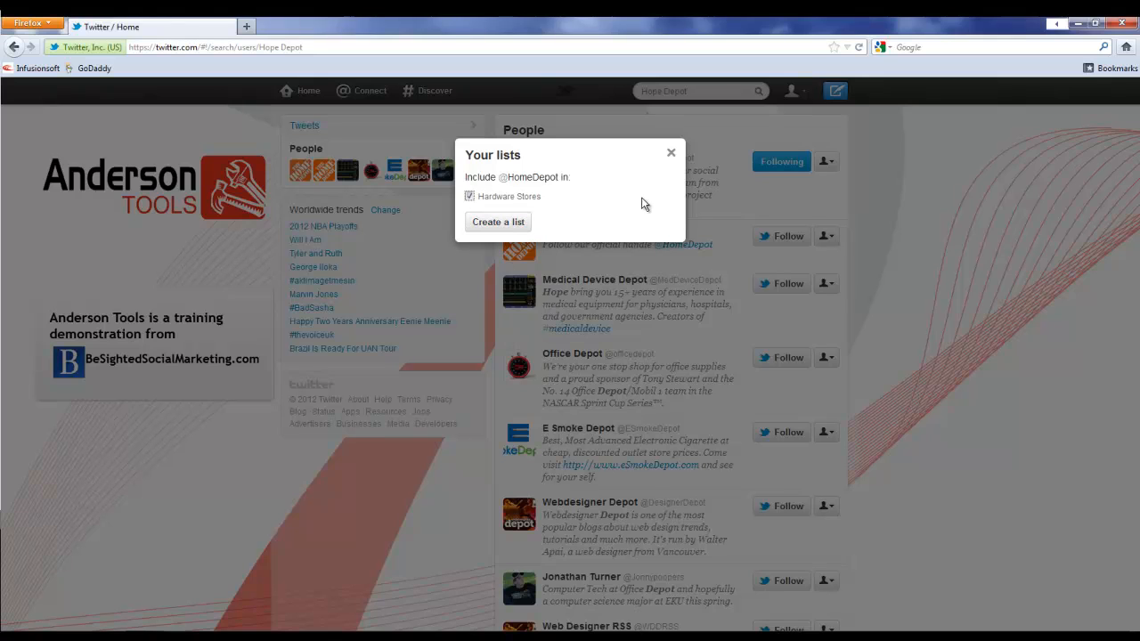
left_click(671, 153)
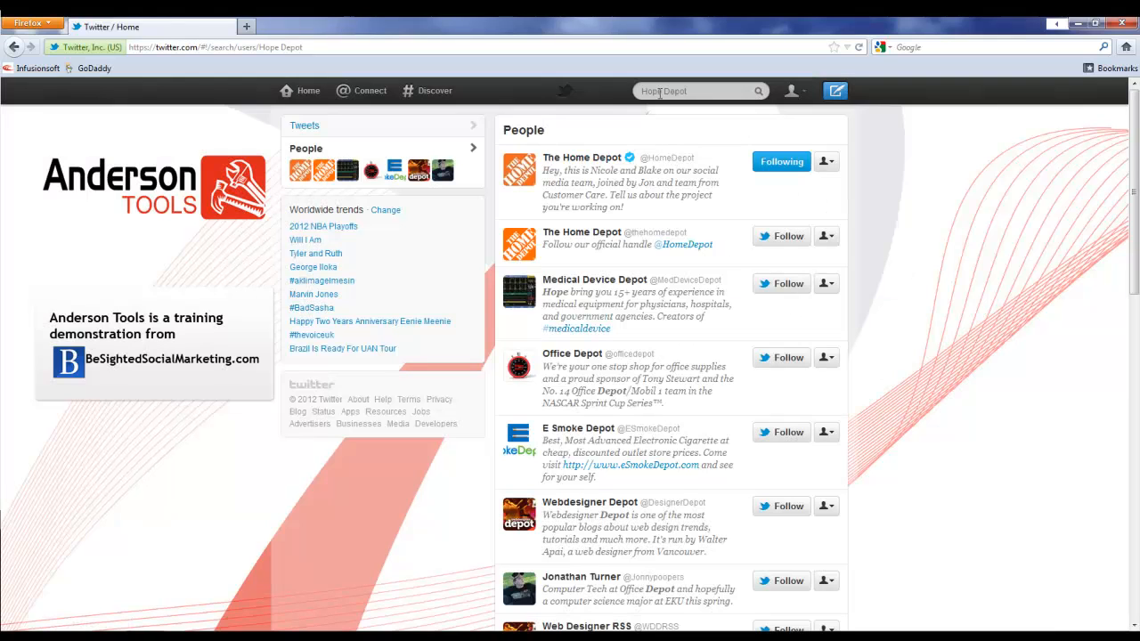
triple_click(704, 91)
type("Lowes")
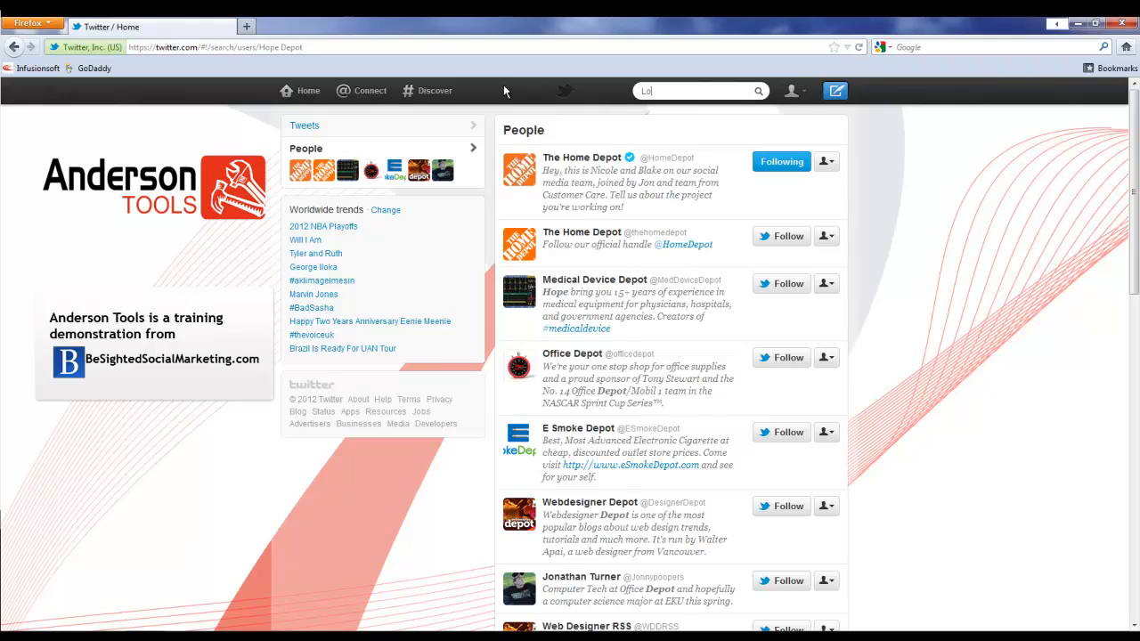
key("Return")
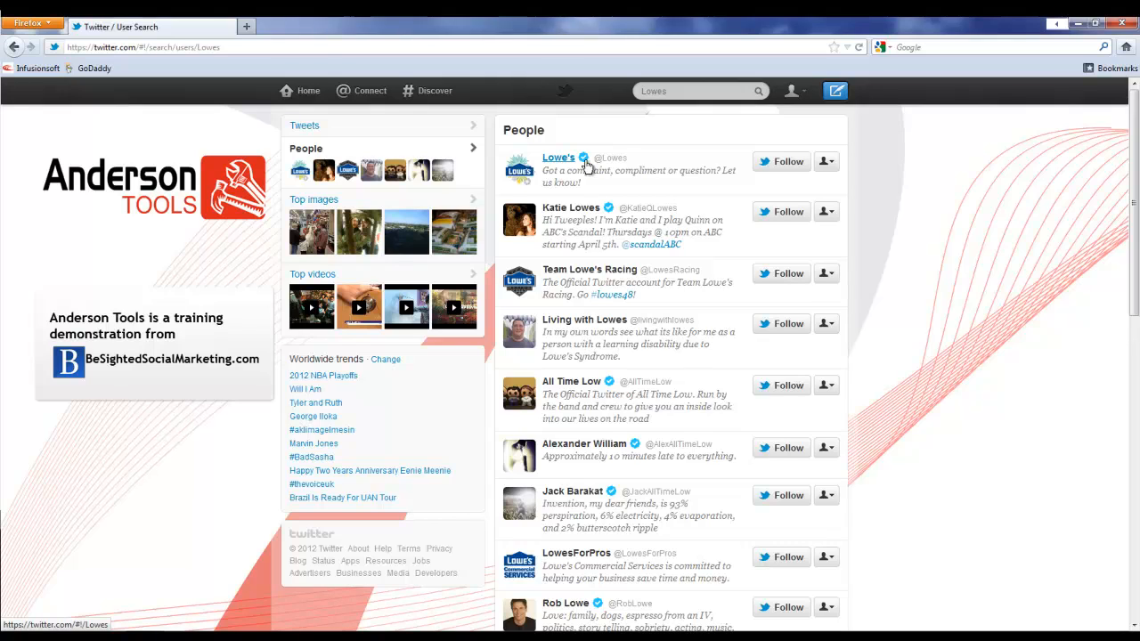
left_click(585, 162)
left_click(786, 162)
left_click(825, 164)
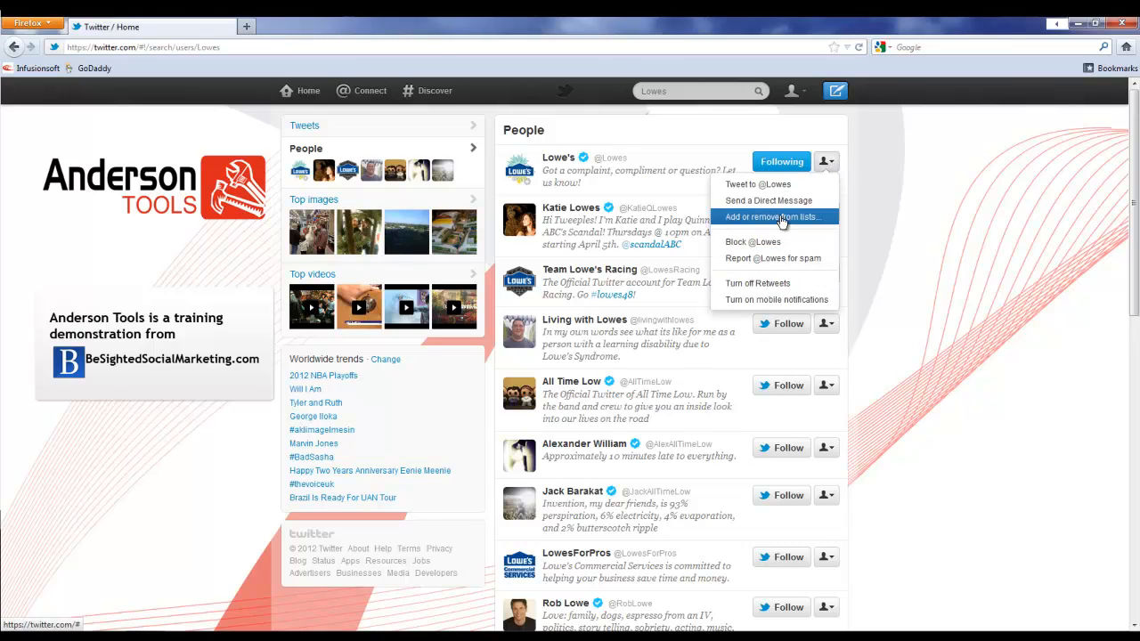
left_click(781, 219)
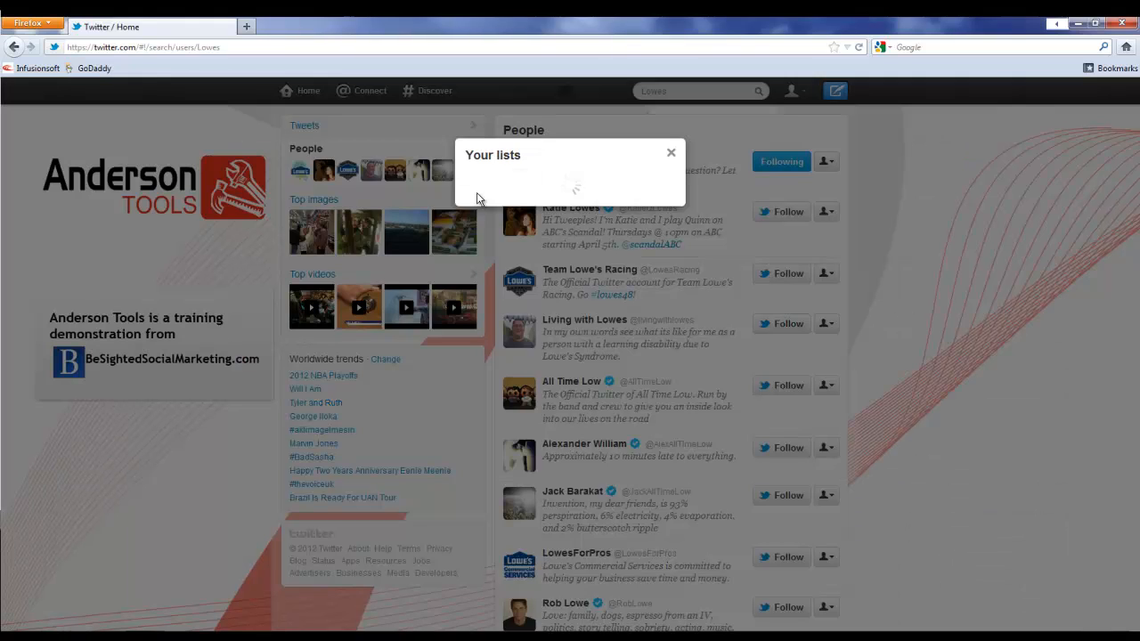
left_click(471, 196)
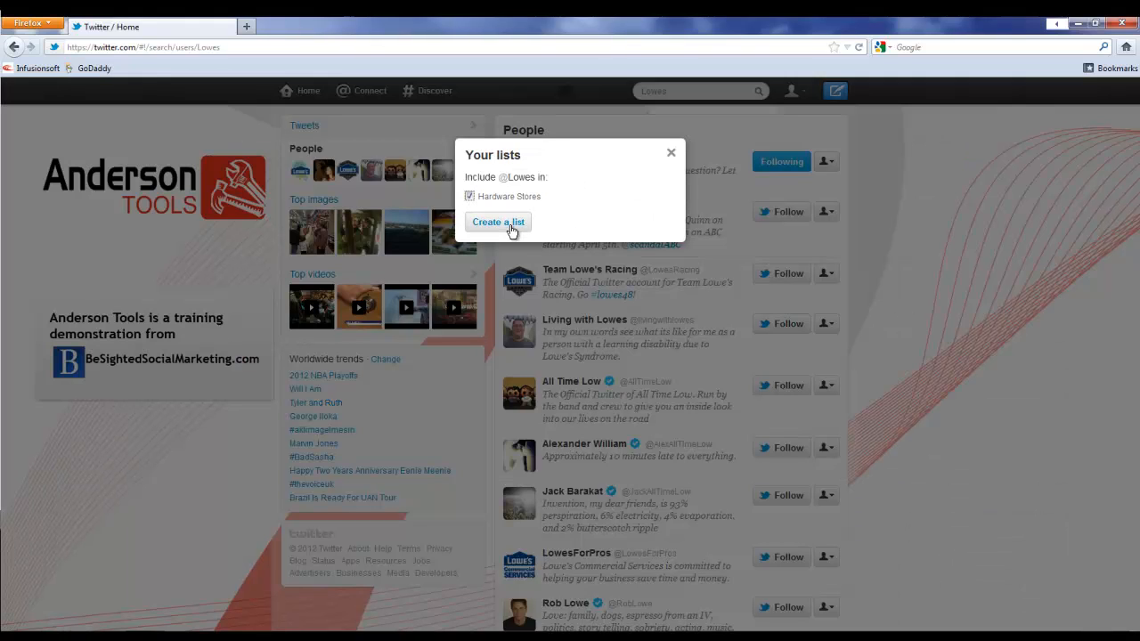
left_click(511, 222)
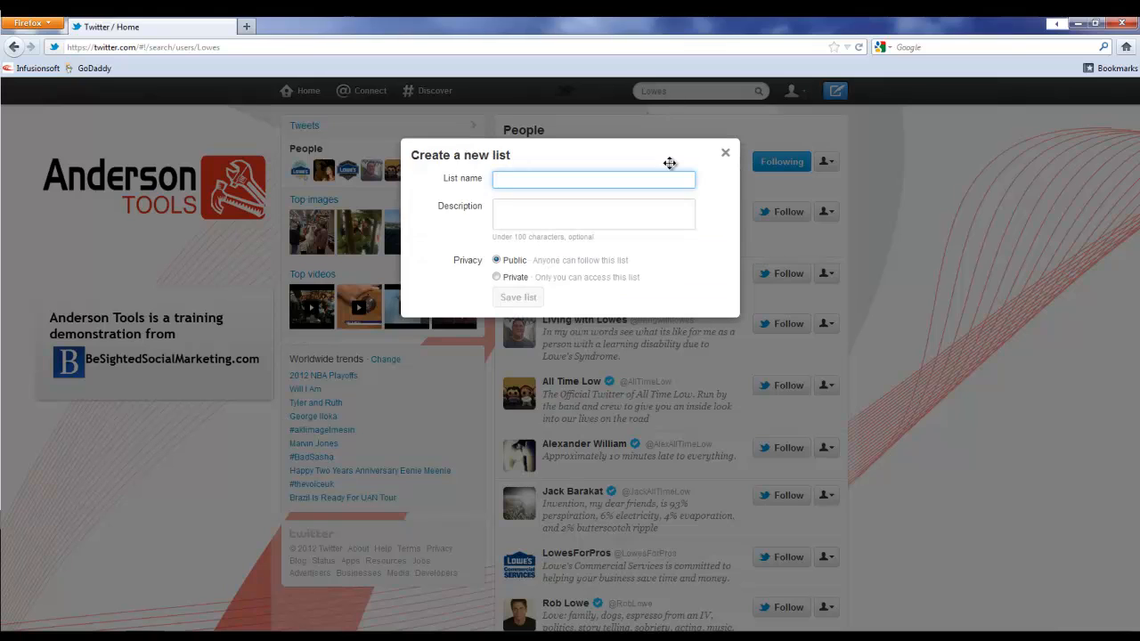
left_click(725, 153)
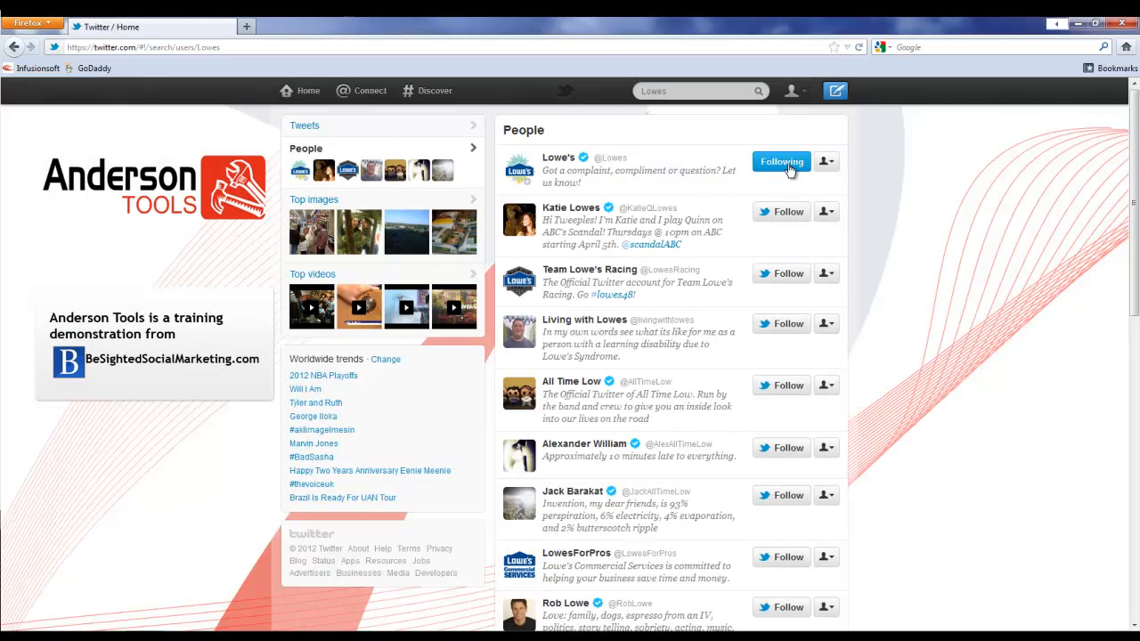
left_click(827, 162)
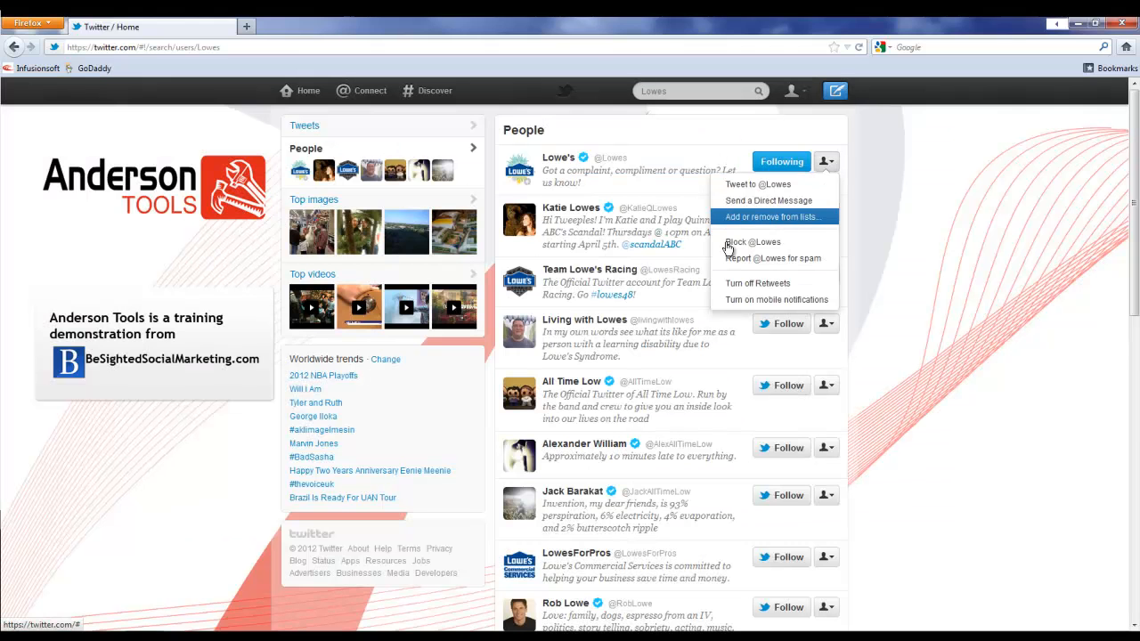
left_click(766, 216)
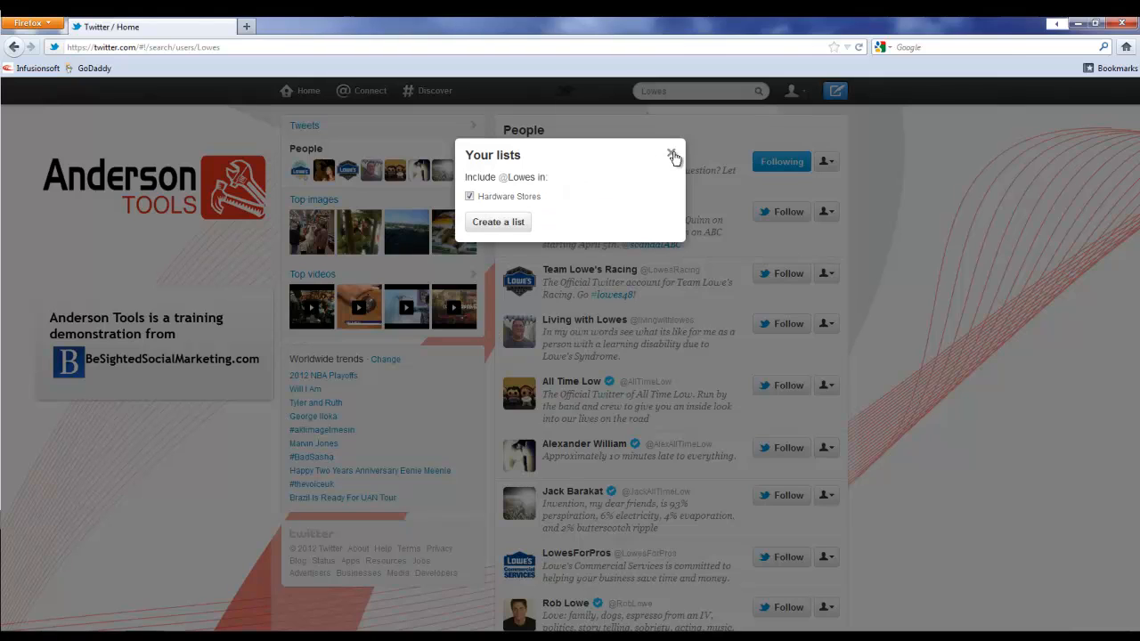
left_click(671, 152)
double_click(657, 90)
type("ACe Haw")
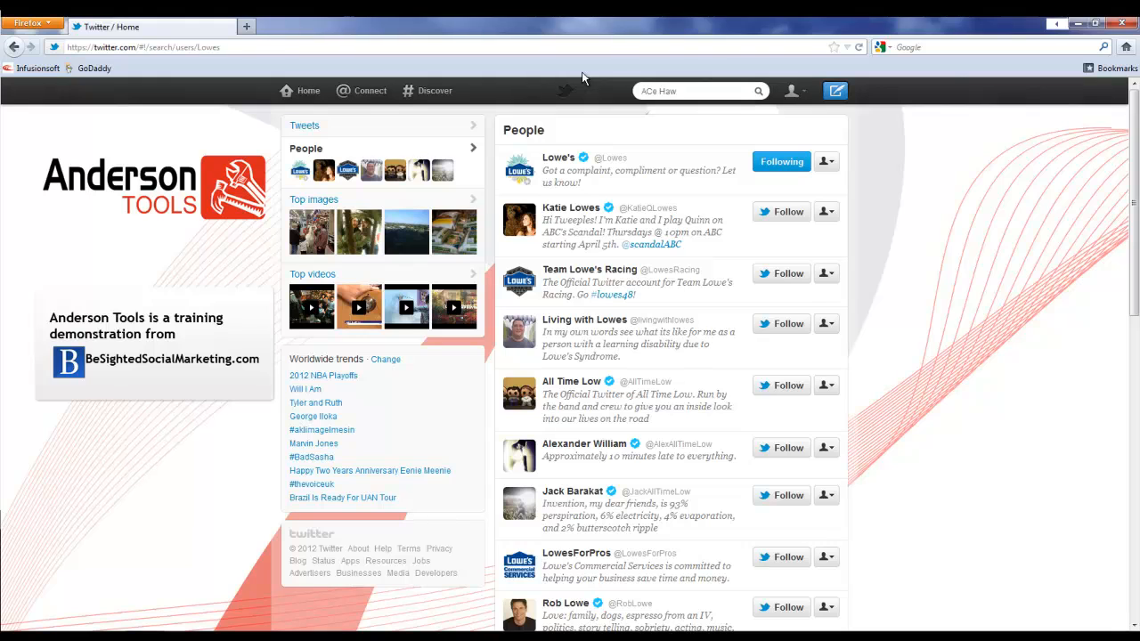
key("BackSpace")
type("rdware")
key("Return")
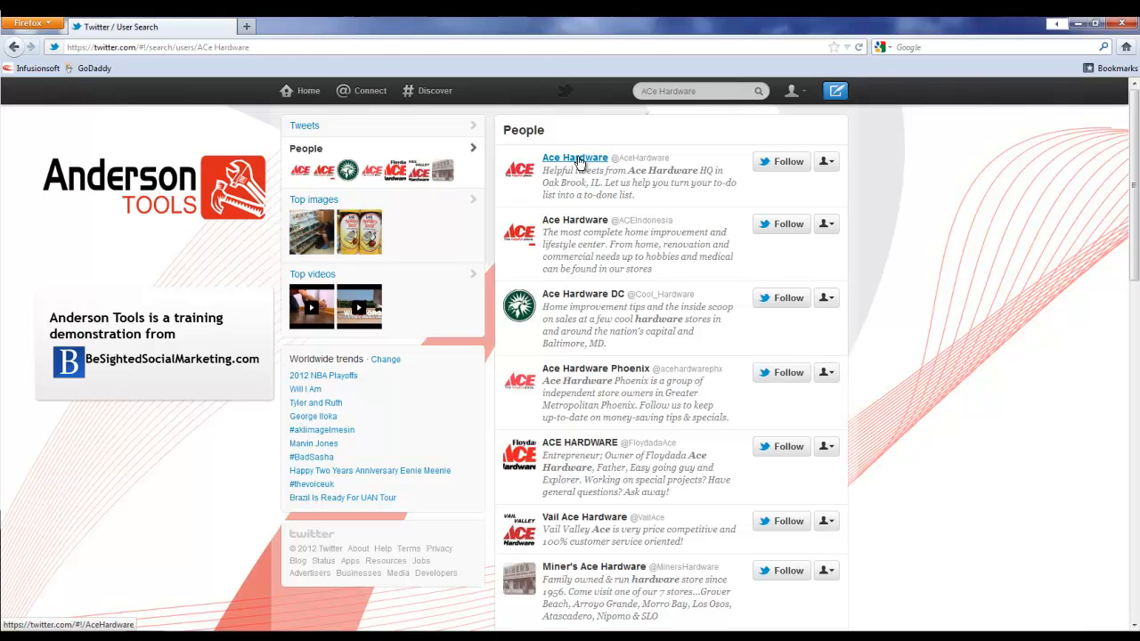
left_click(786, 165)
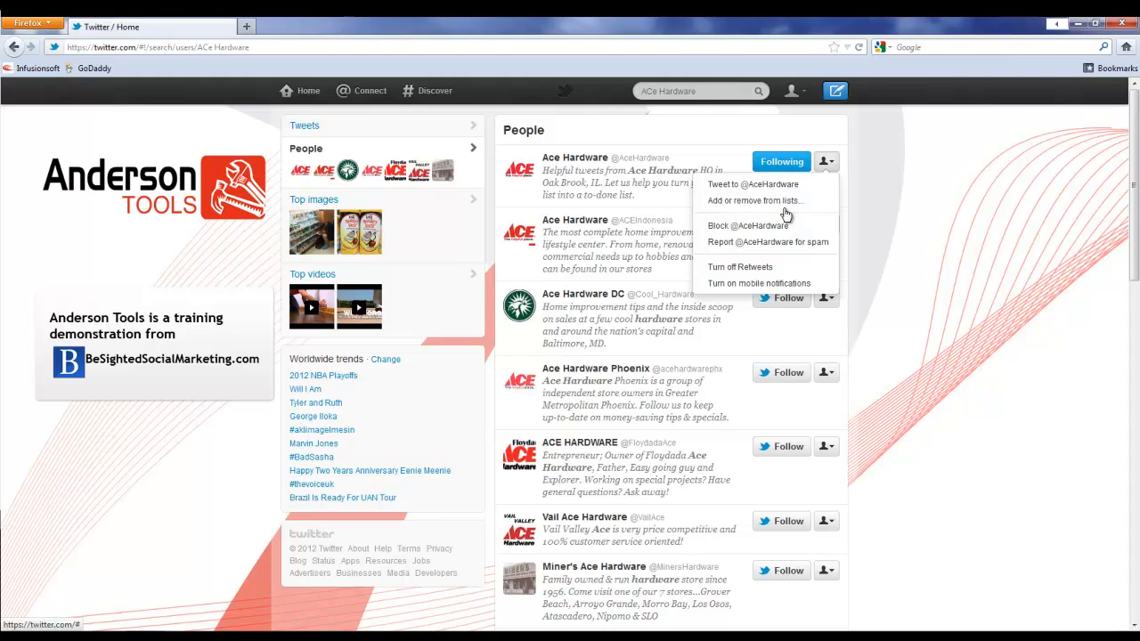
left_click(777, 202)
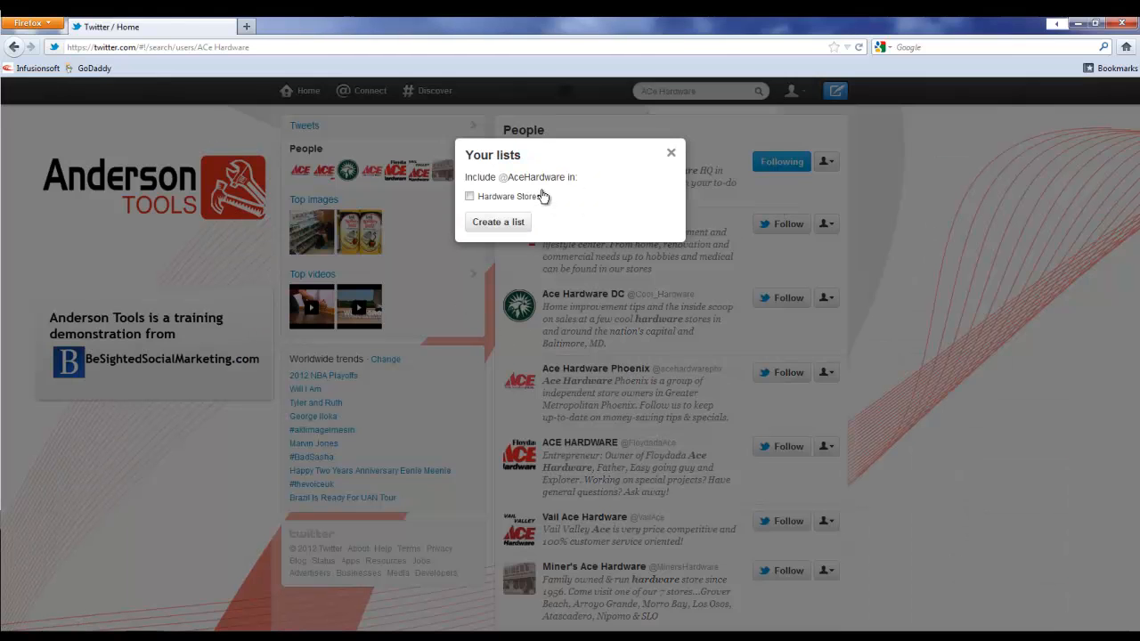
left_click(502, 197)
left_click(671, 156)
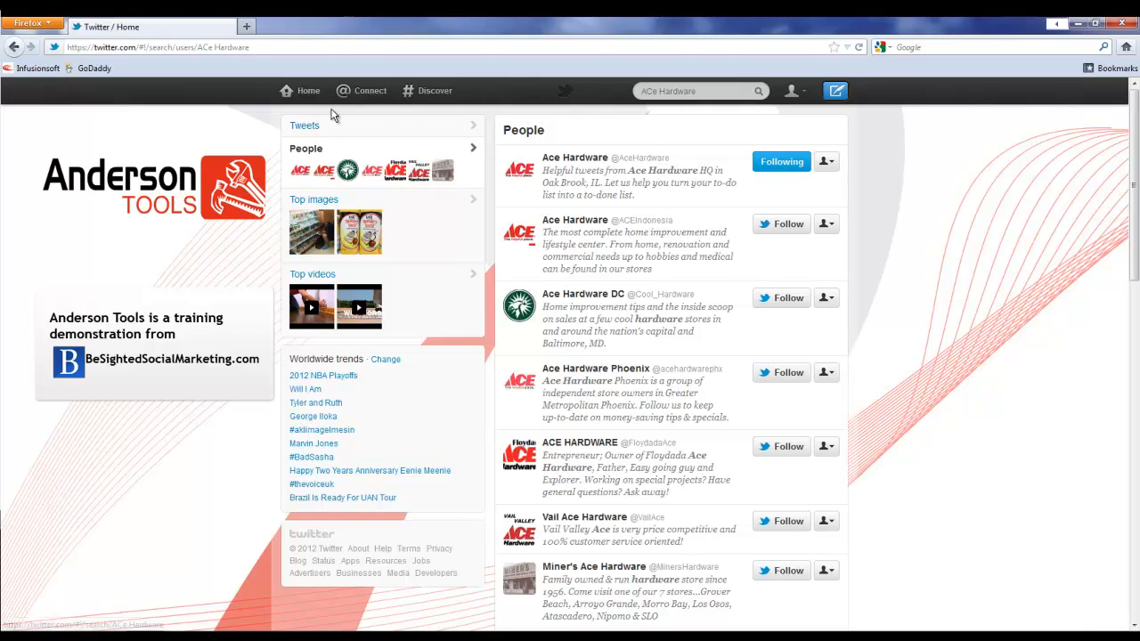
Browse the home timeline to examine the tweets from the followed hardware store accounts.
left_click(312, 93)
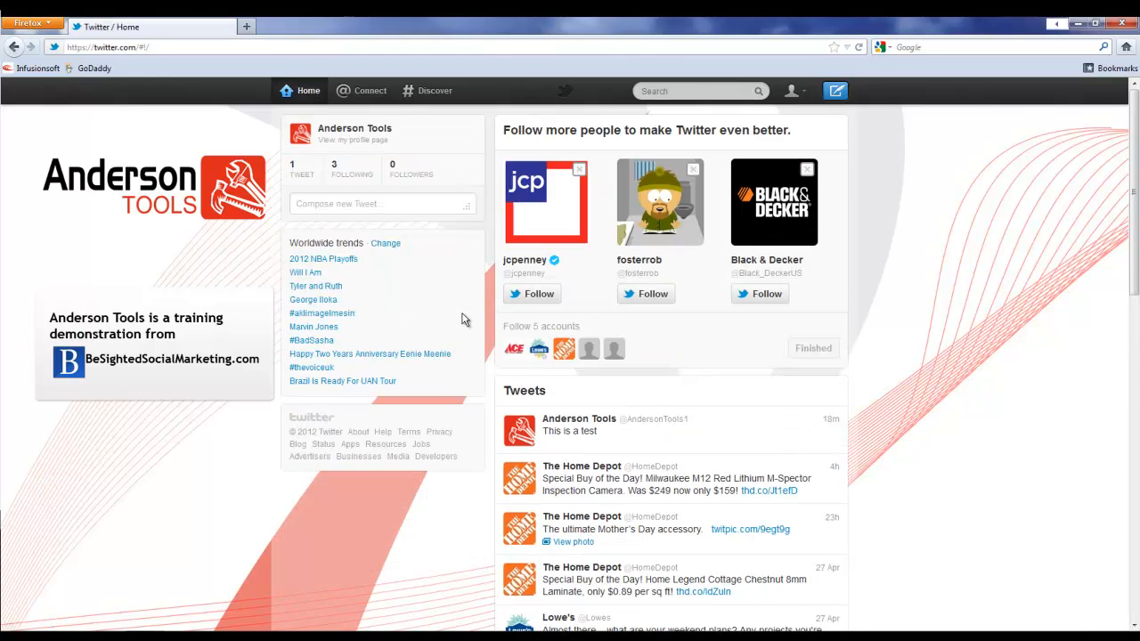
scroll(468, 315, "down", 3)
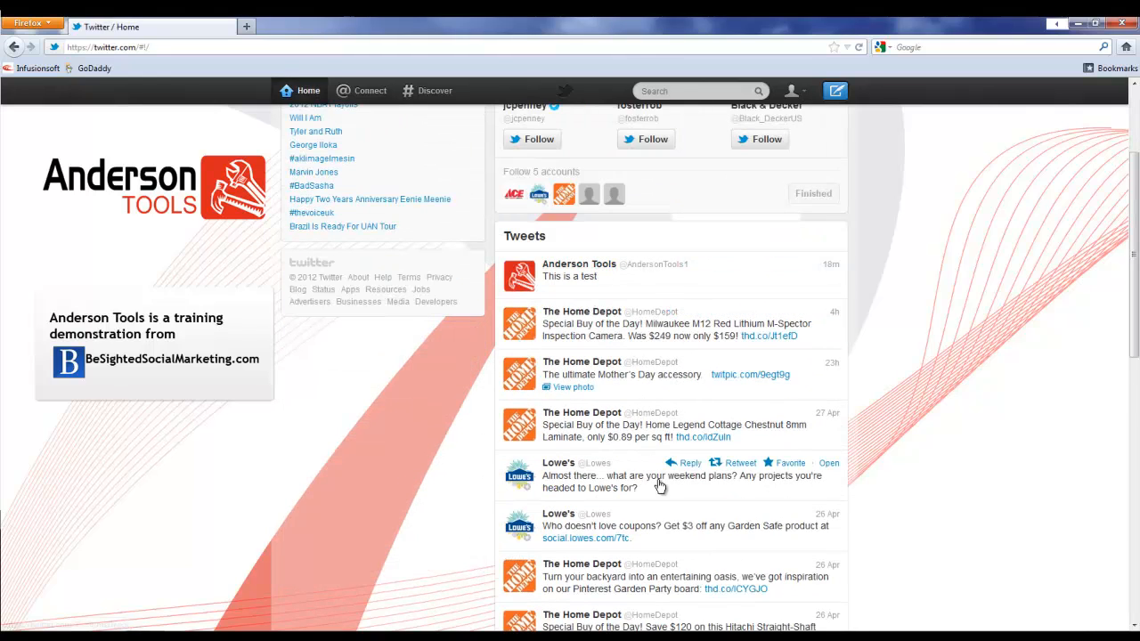
scroll(660, 485, "down", 11)
scroll(661, 481, "up", 11)
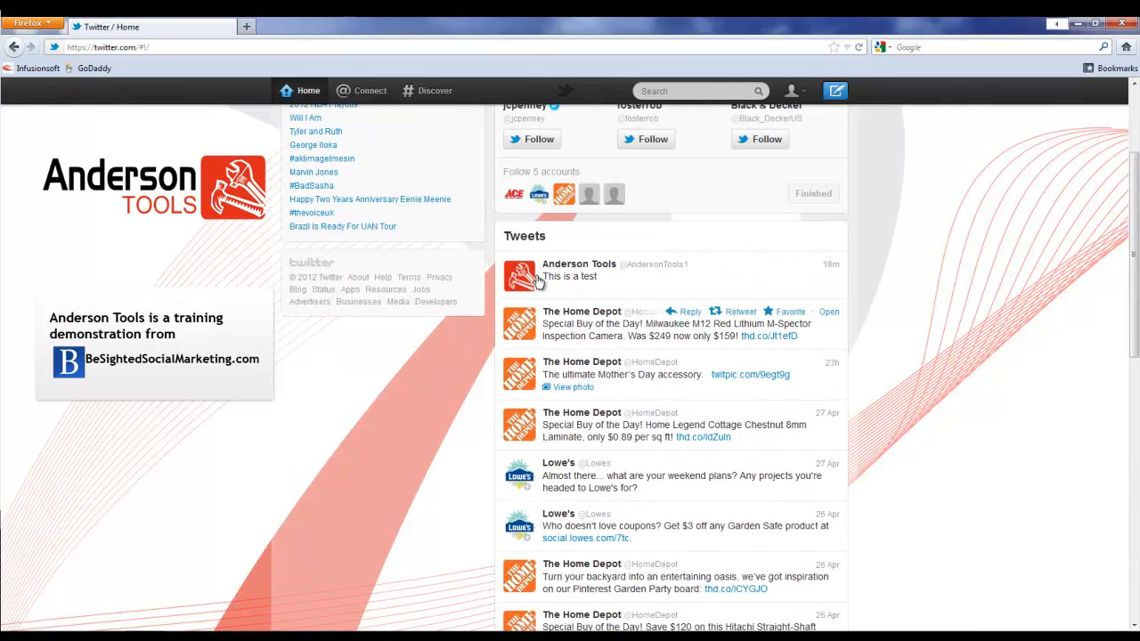
scroll(526, 339, "down", 8)
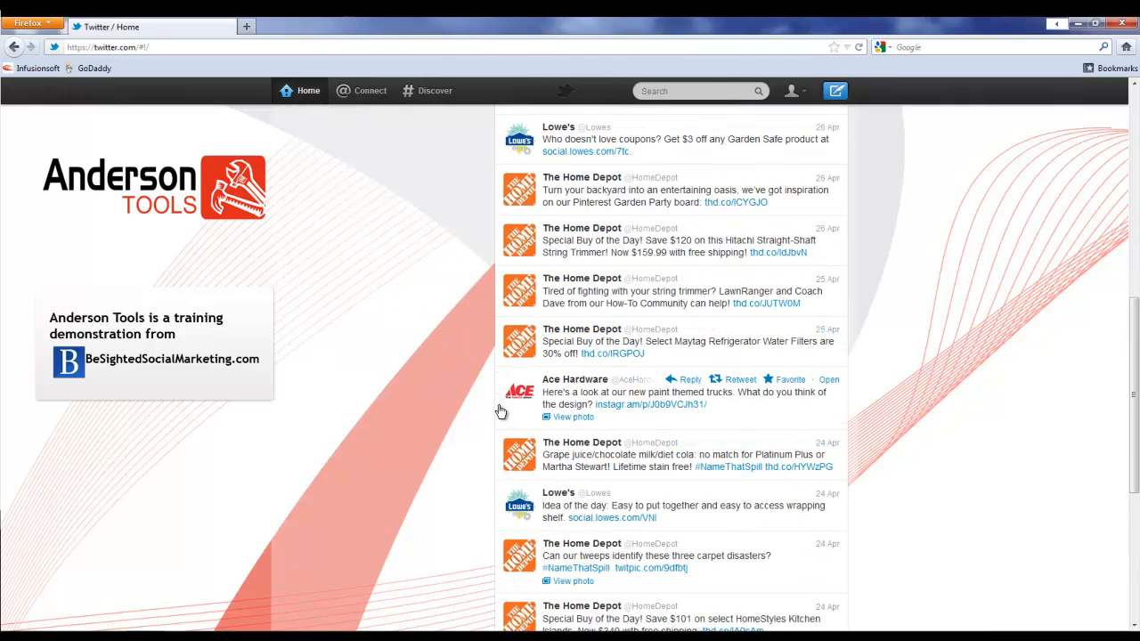
scroll(376, 357, "up", 10)
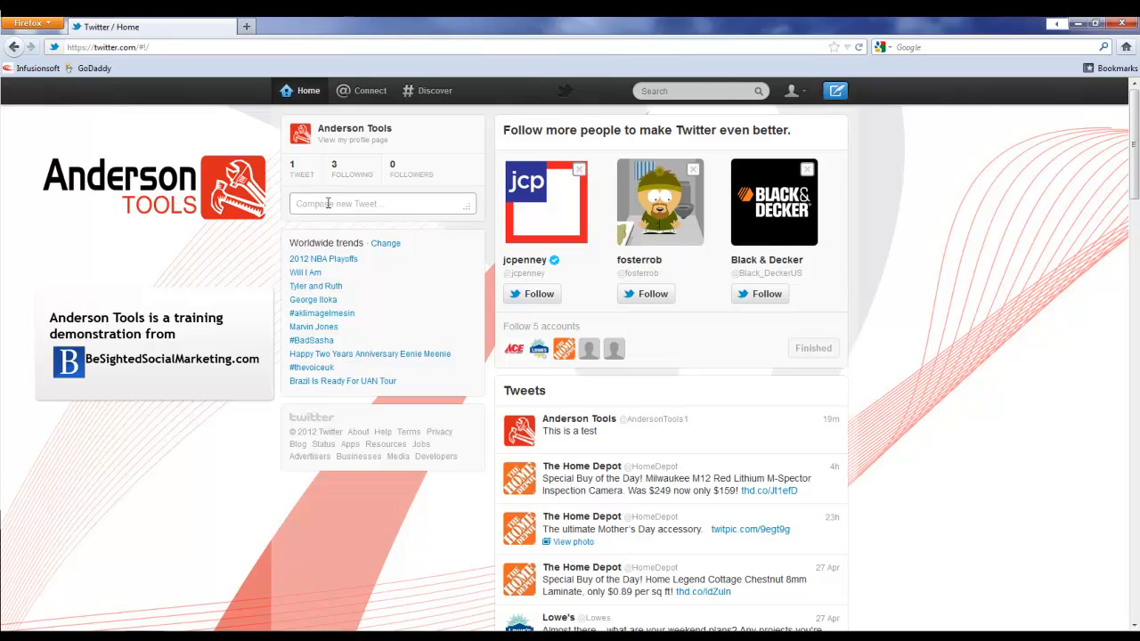
Go to the account's own lists and open the Hardware Stores list to view its tweets.
left_click(349, 144)
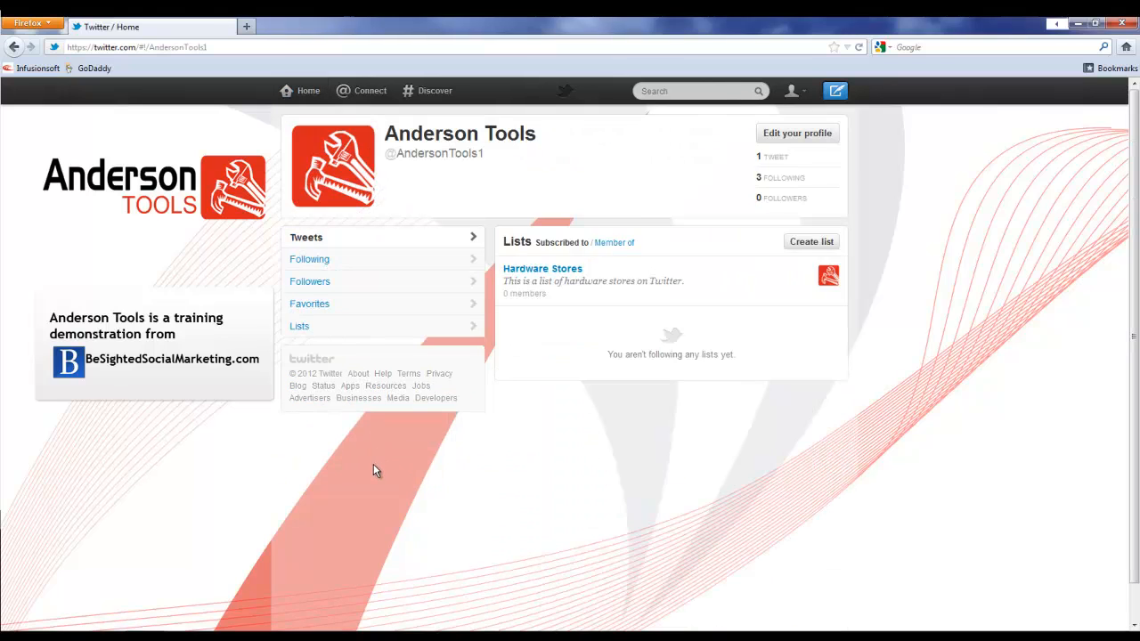
left_click(793, 91)
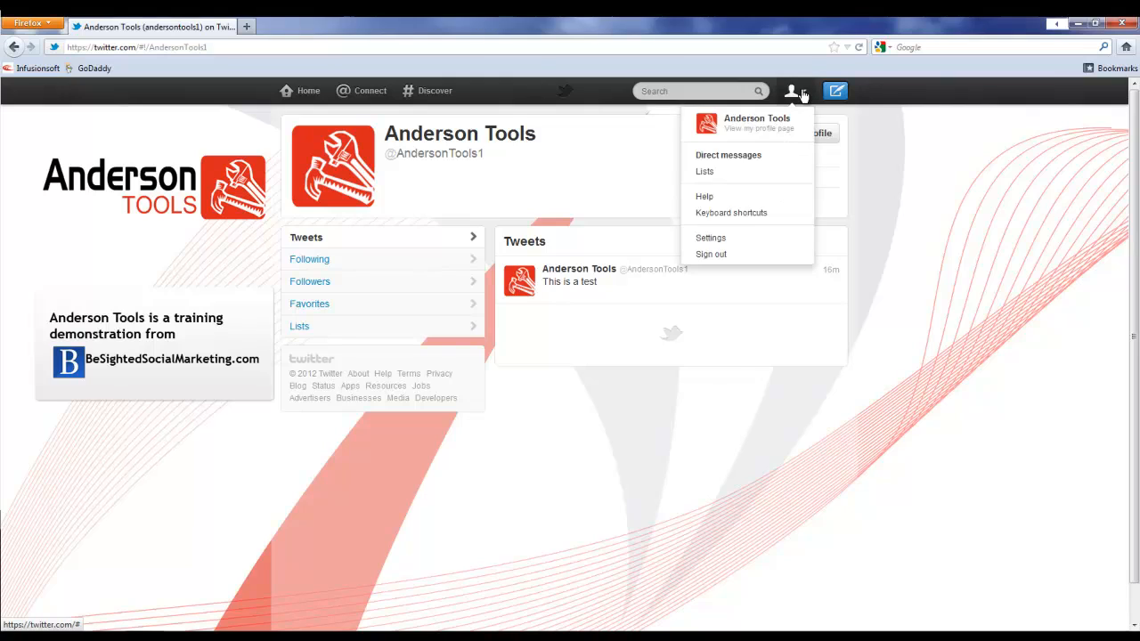
left_click(729, 176)
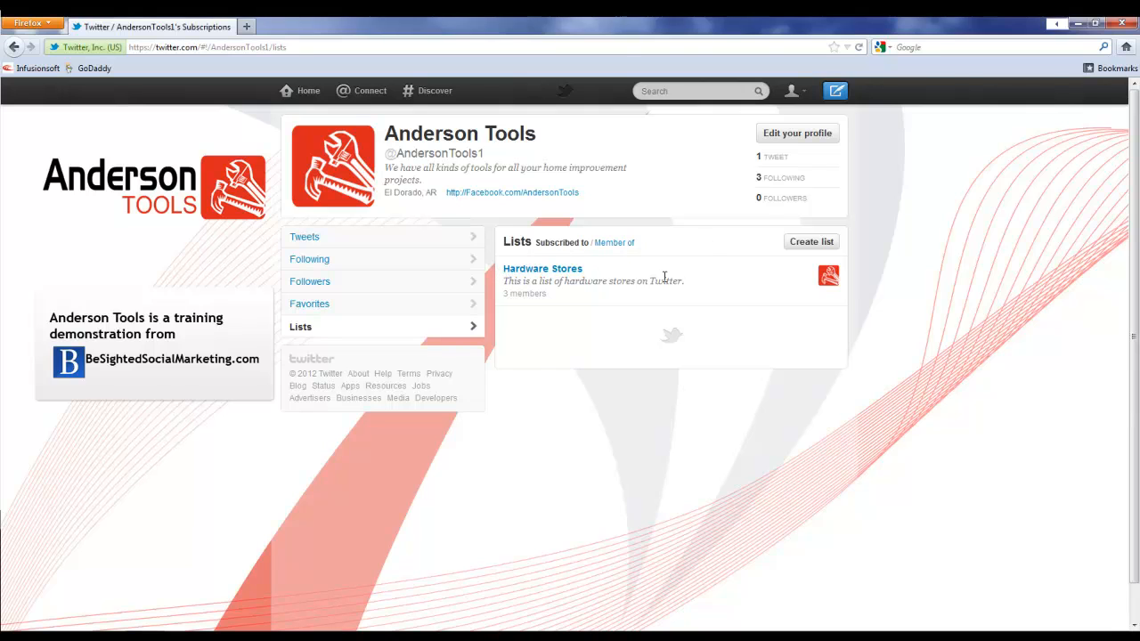
left_click(535, 269)
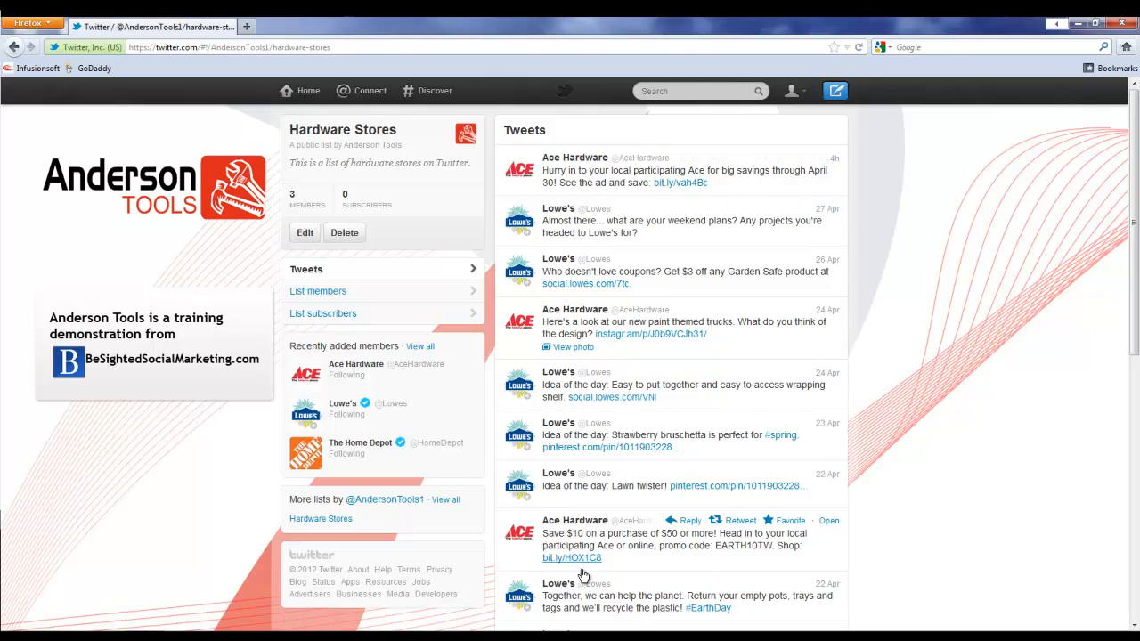
Examine the Hardware Stores list's members and subscribers, and return to its tweets.
mouse_move(361, 200)
left_mouse_down()
mouse_move(381, 194)
mouse_move(378, 205)
left_mouse_up()
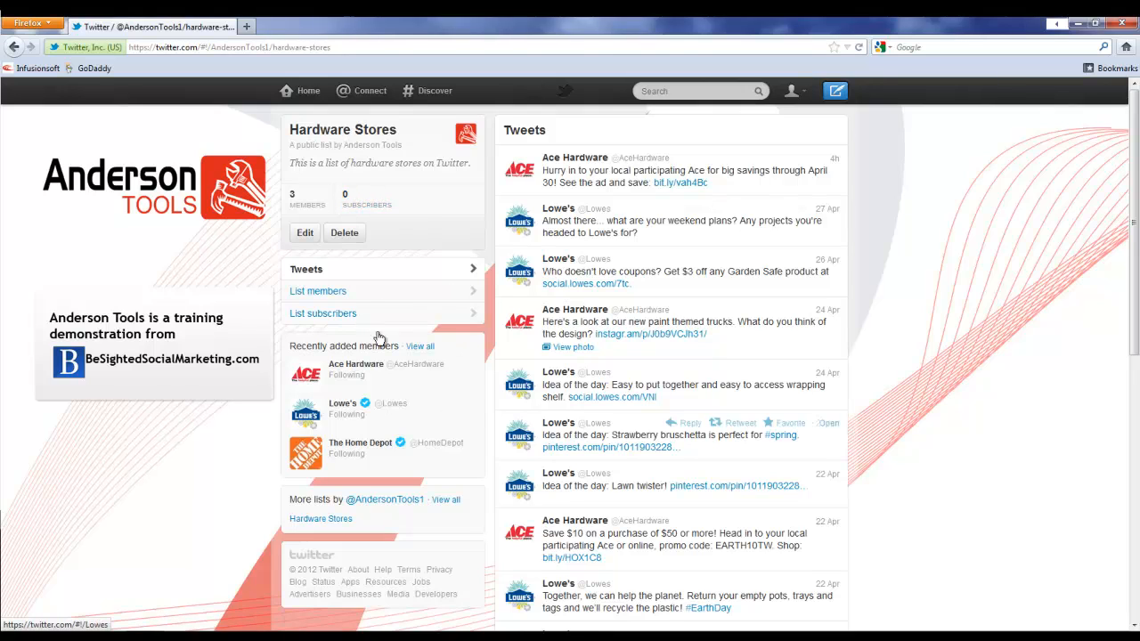
left_click(389, 300)
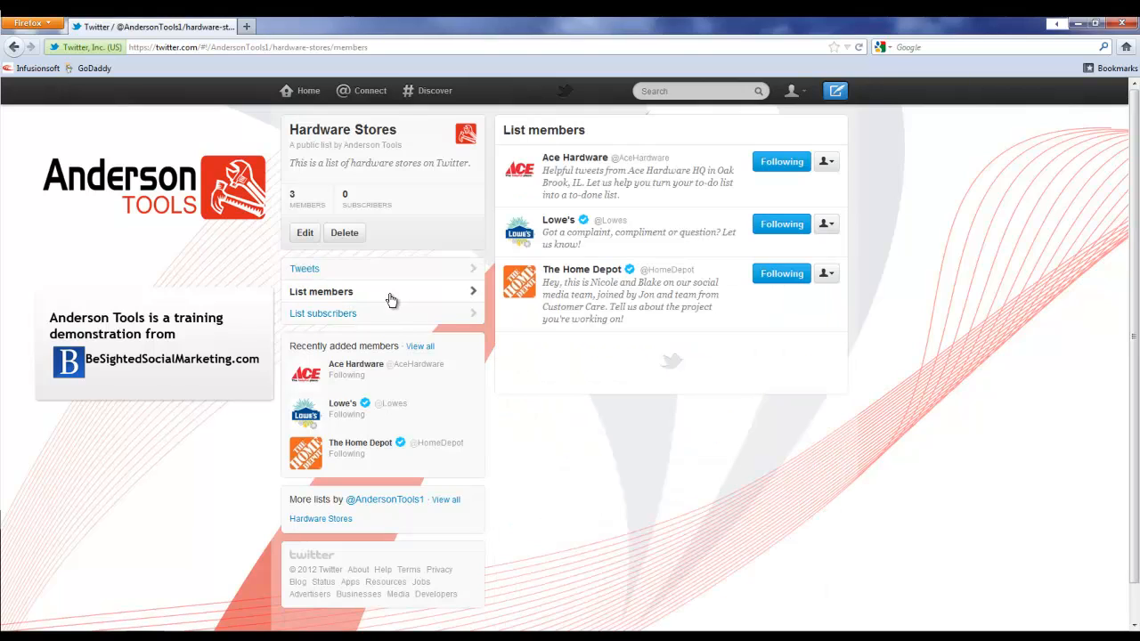
left_click(392, 313)
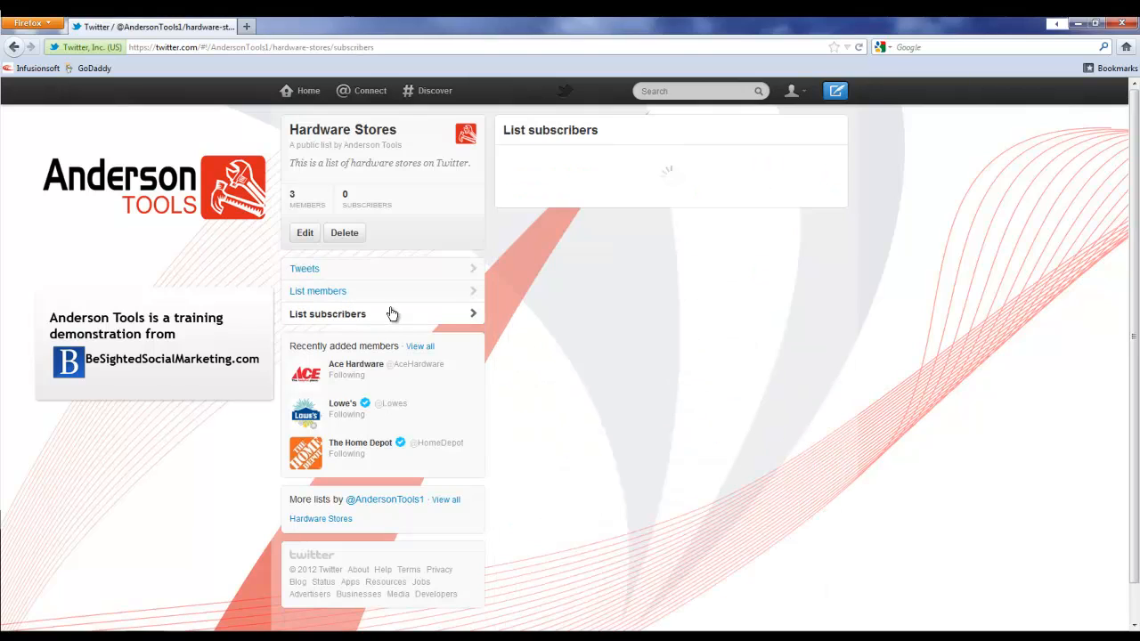
left_click(397, 272)
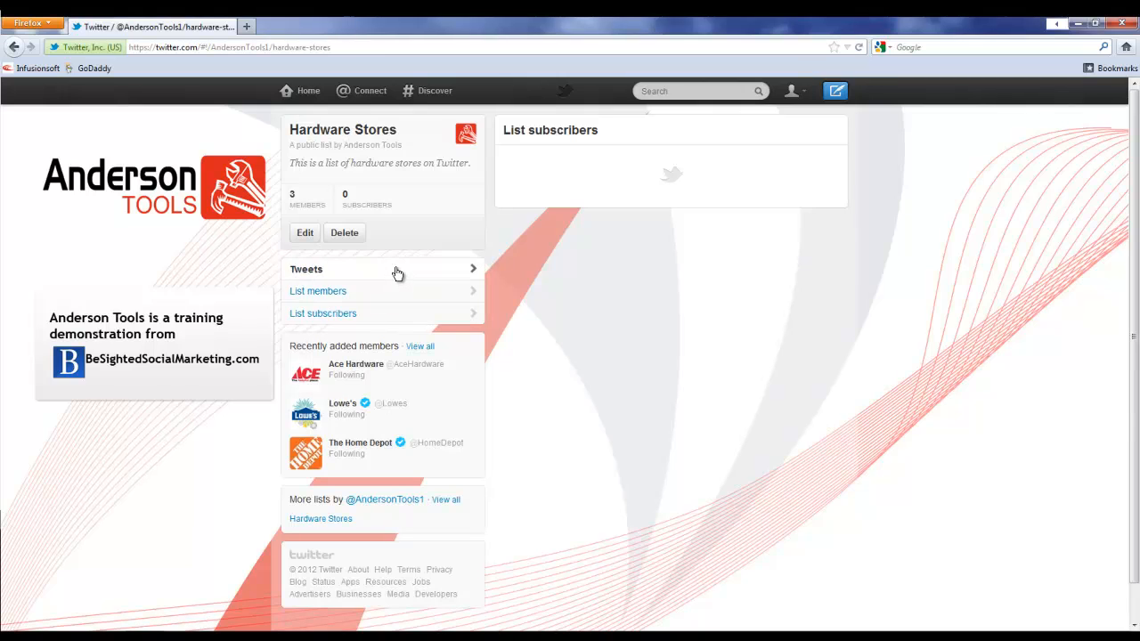